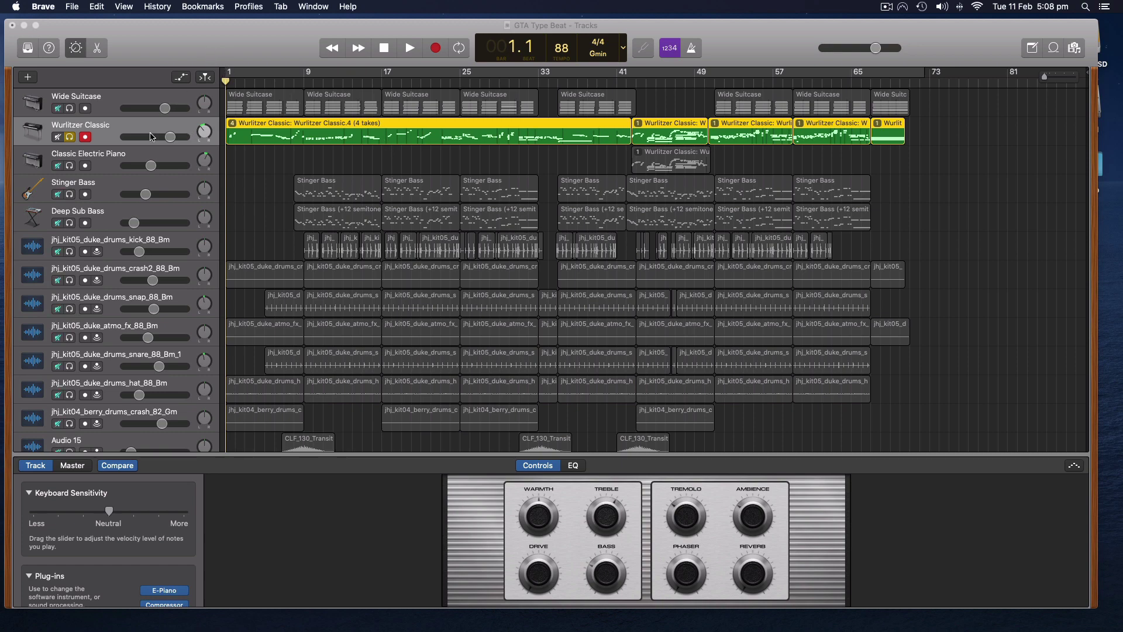
# Switch to GarageBand, play back the soloed Wurlitzer Classic track briefly, and return the playhead to bar 1
pyautogui.click(132, 131)
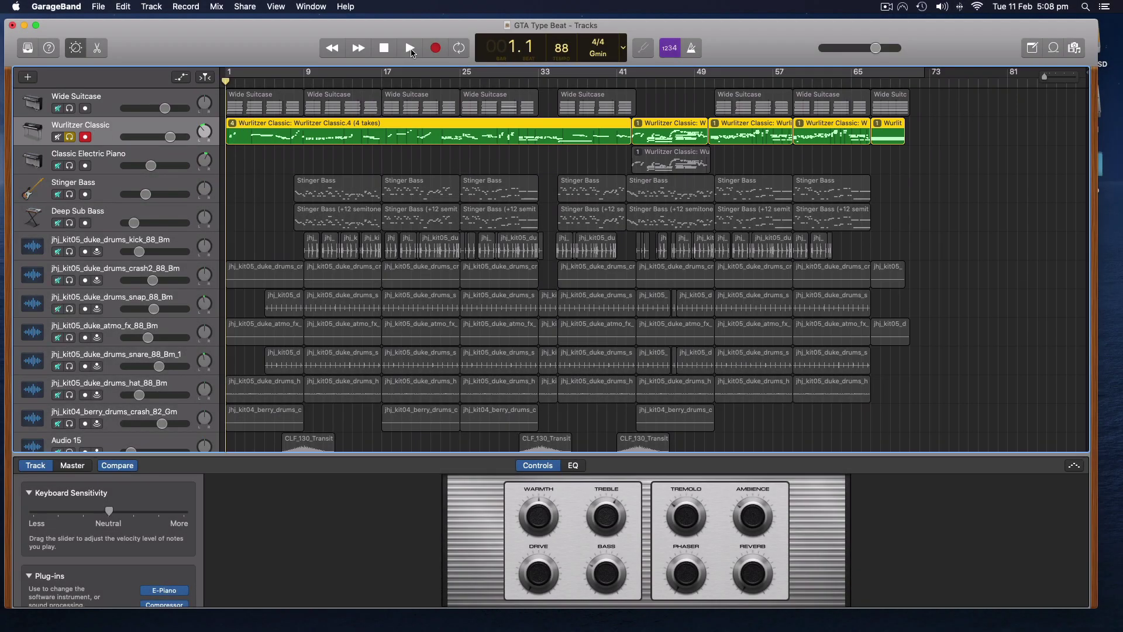
pyautogui.click(412, 49)
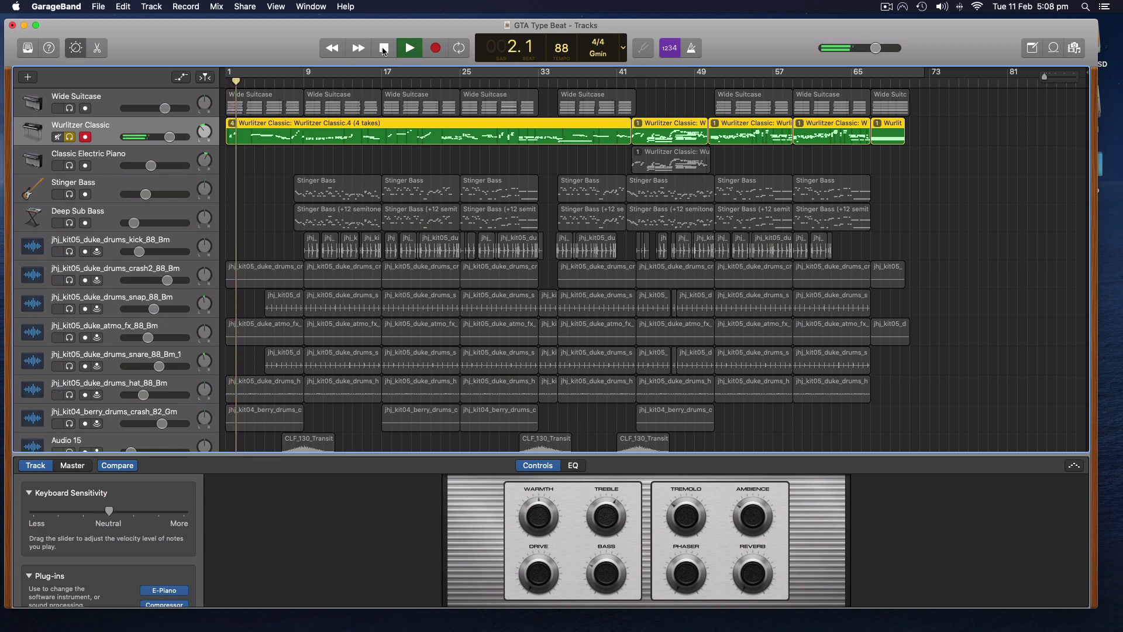
pyautogui.click(384, 49)
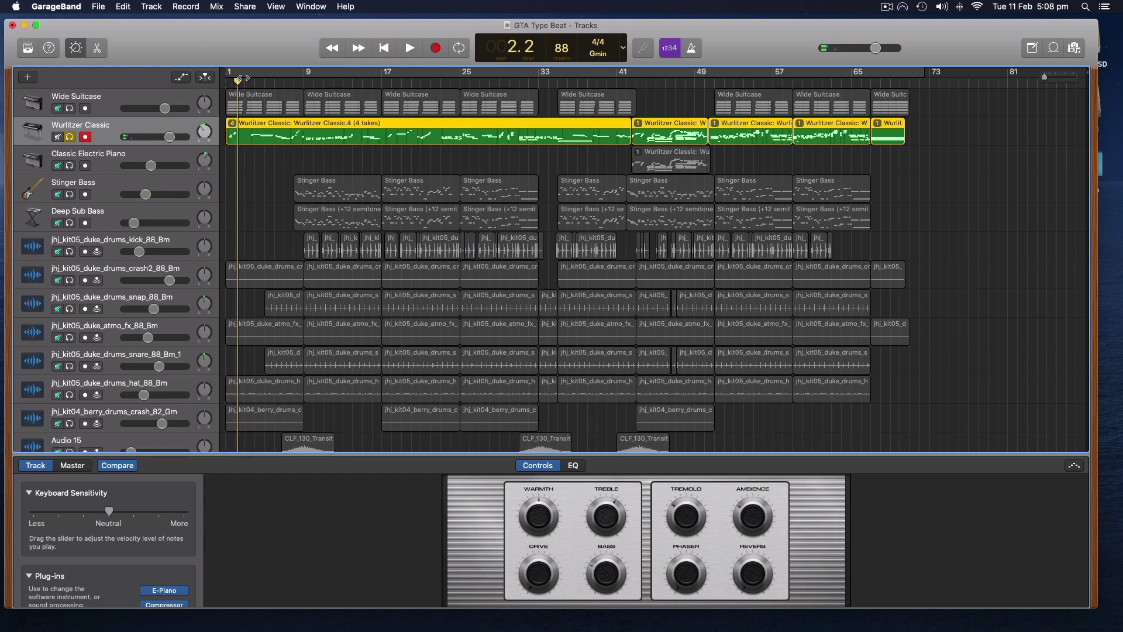
pyautogui.moveTo(238, 80); pyautogui.dragTo(226, 80)
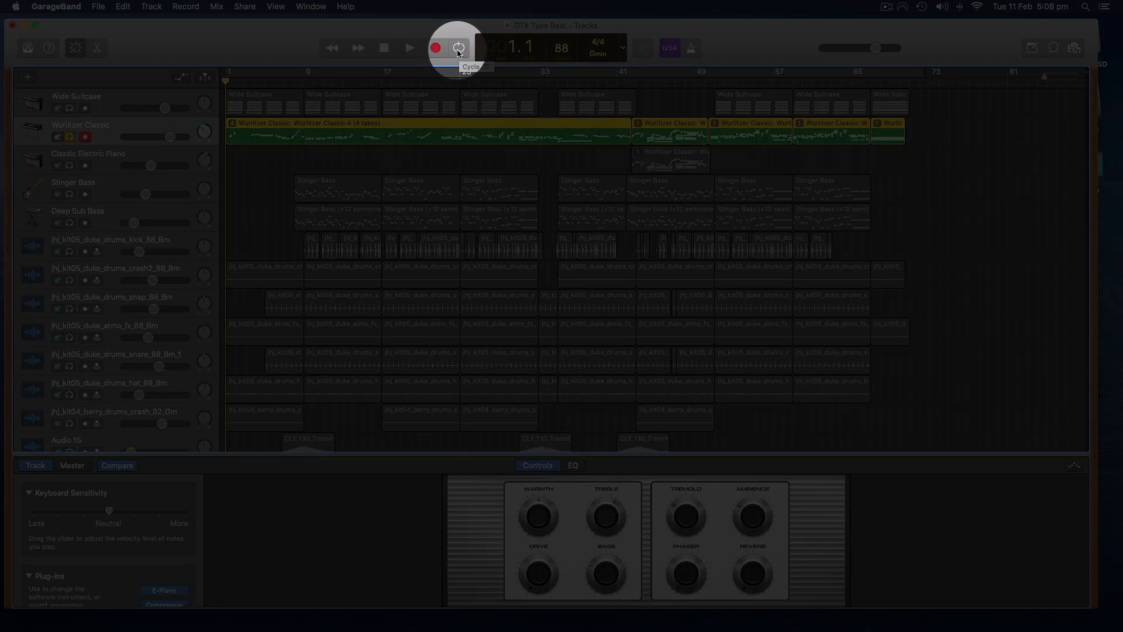
# Turn on cycle mode and adjust the cycle area to run from bar 1 to about bar 73
pyautogui.click(458, 52)
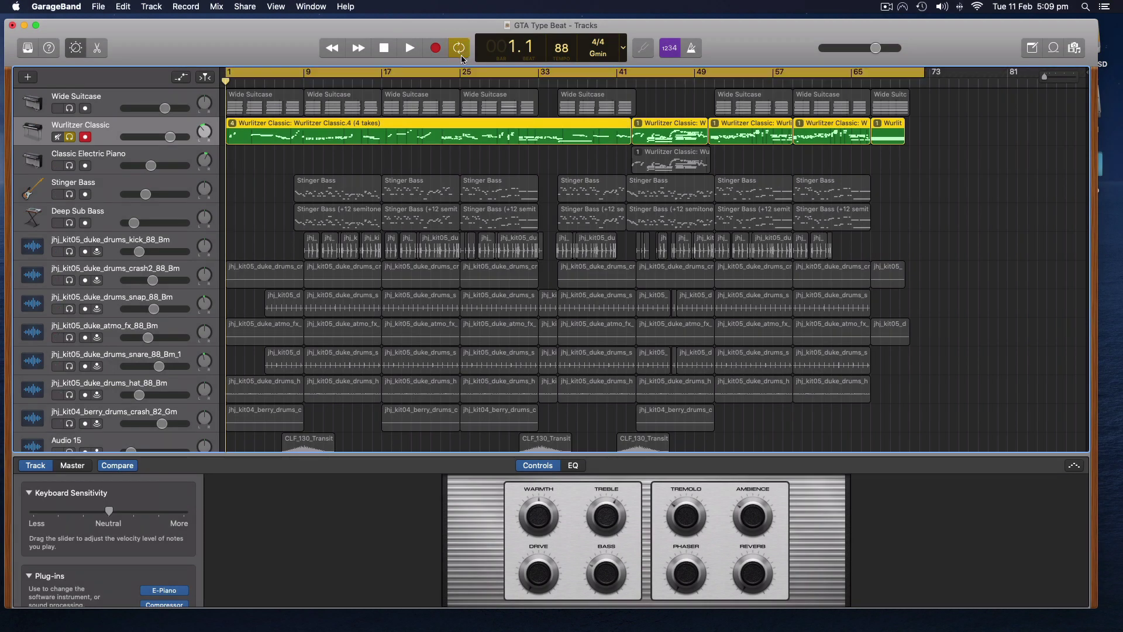
pyautogui.click(248, 72)
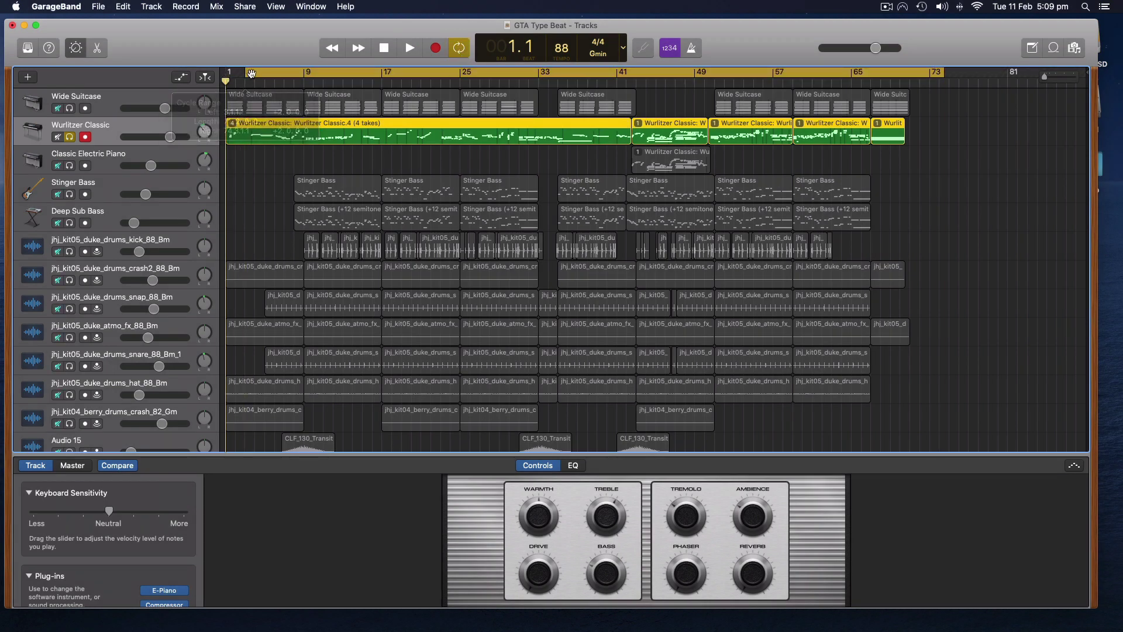
pyautogui.moveTo(248, 74); pyautogui.dragTo(226, 74)
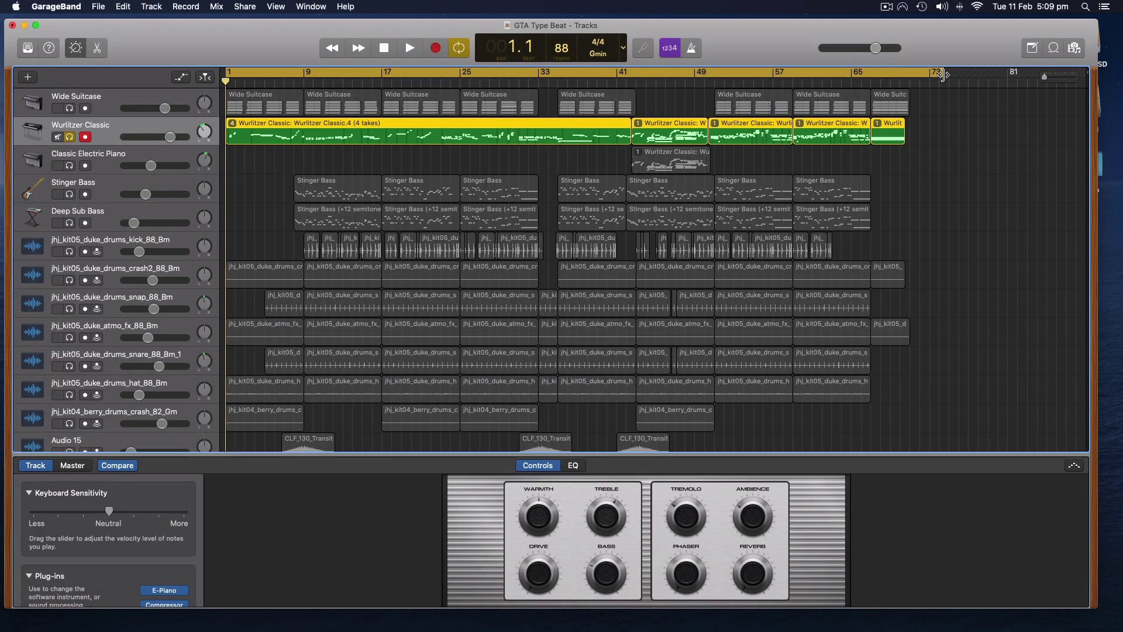
pyautogui.moveTo(942, 74)
pyautogui.mouseDown()
pyautogui.moveTo(899, 74)
pyautogui.moveTo(934, 74)
pyautogui.mouseUp()
# Disarm recording on the Wurlitzer Classic track, then toggle its solo off and back on
pyautogui.click(85, 137)
pyautogui.click(70, 138)
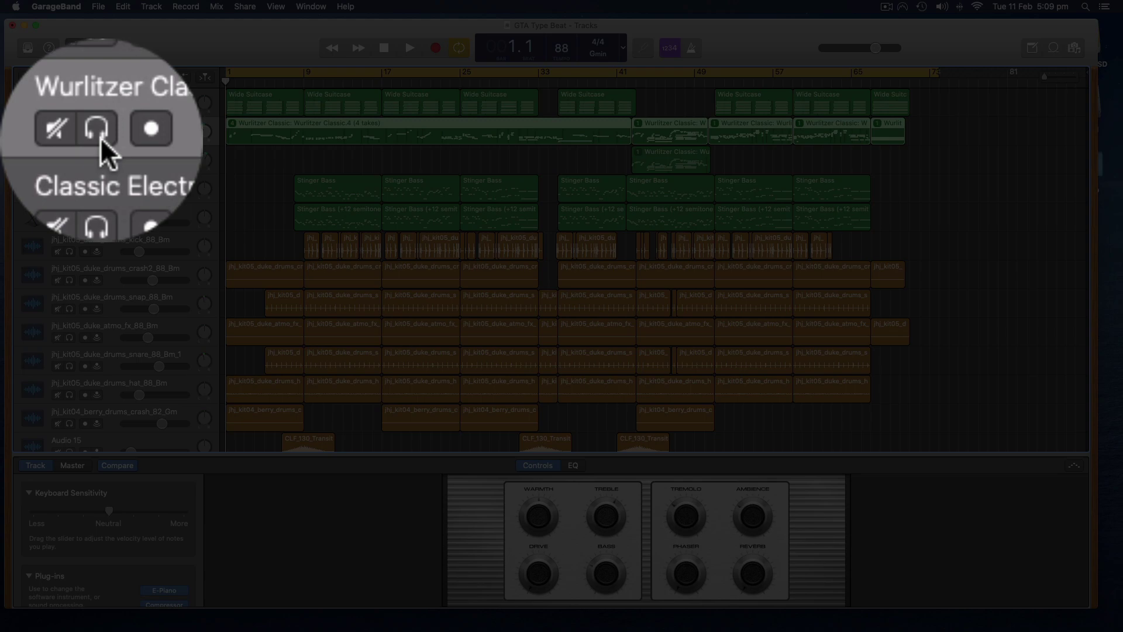
pyautogui.click(70, 137)
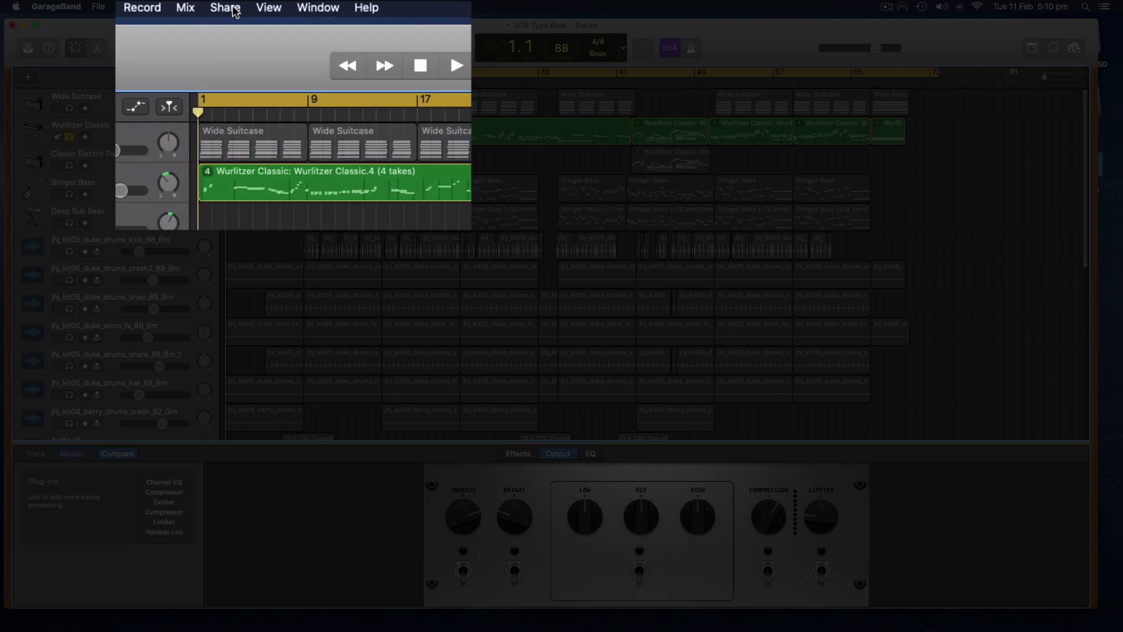
# Export the soloed song to the Desktop as a WAVE file named Electric Piano Track
pyautogui.click(235, 12)
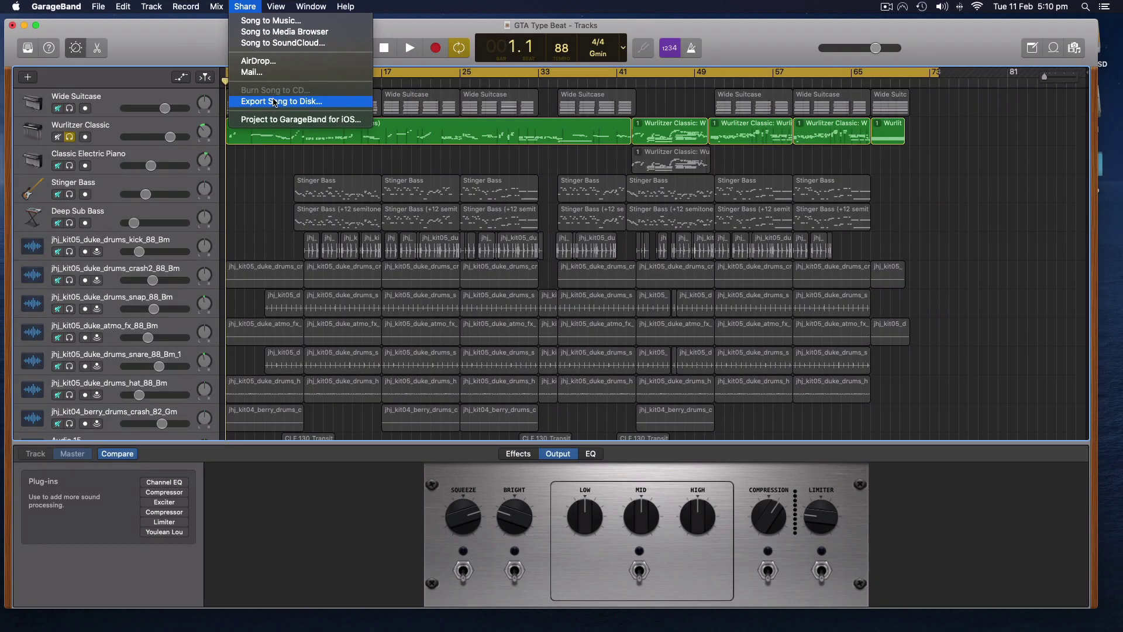
pyautogui.click(265, 141)
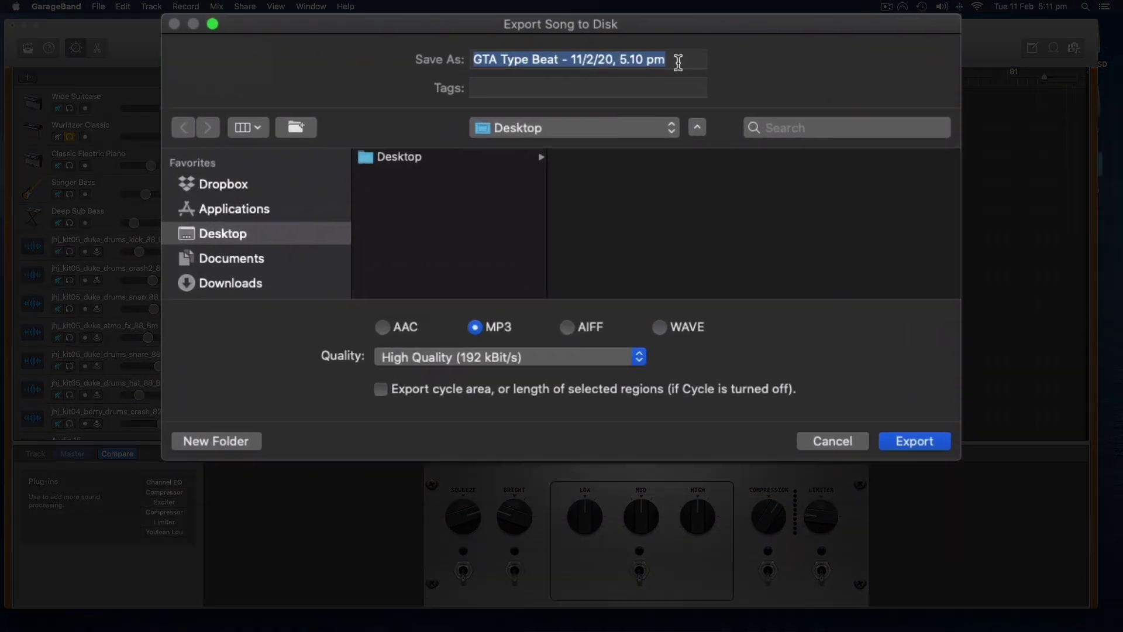
pyautogui.write('Electric Piano Track')
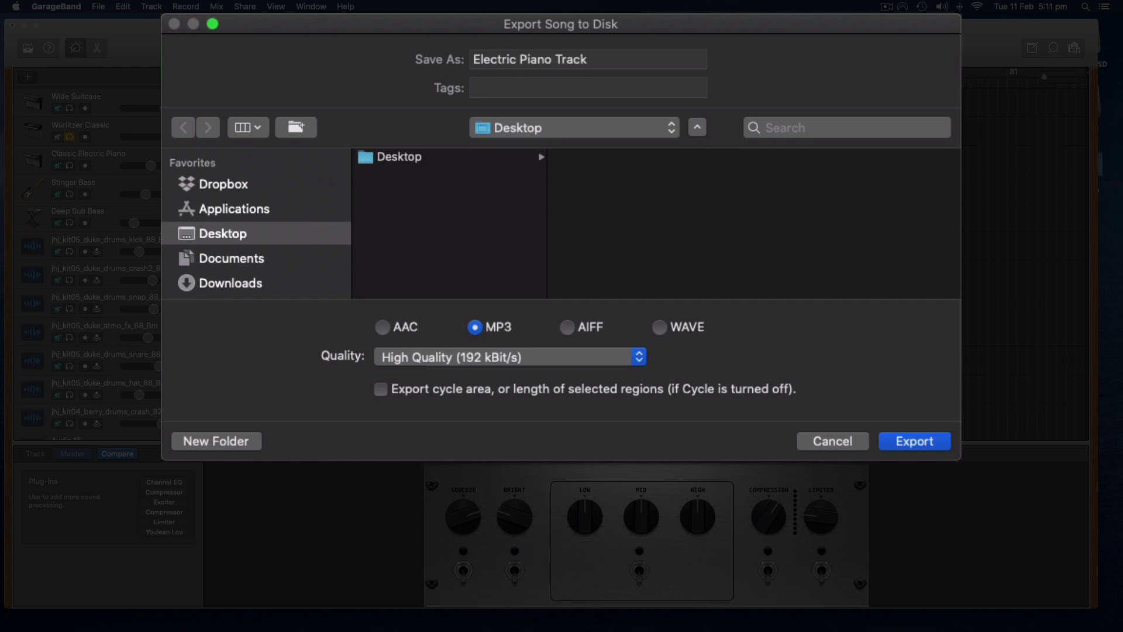
pyautogui.click(668, 330)
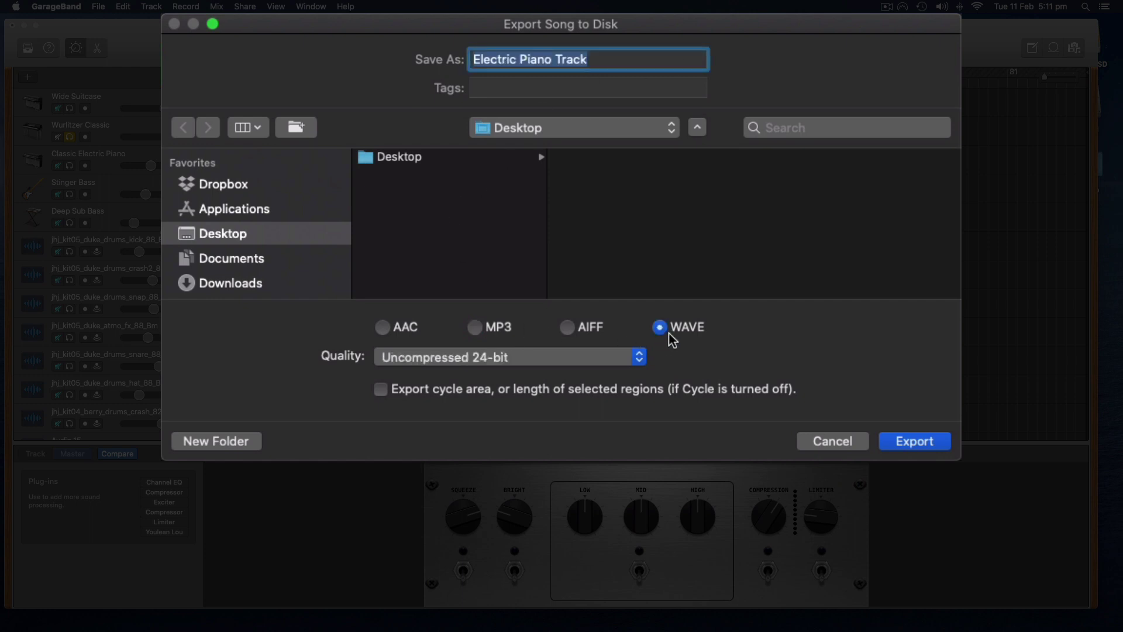
pyautogui.click(920, 440)
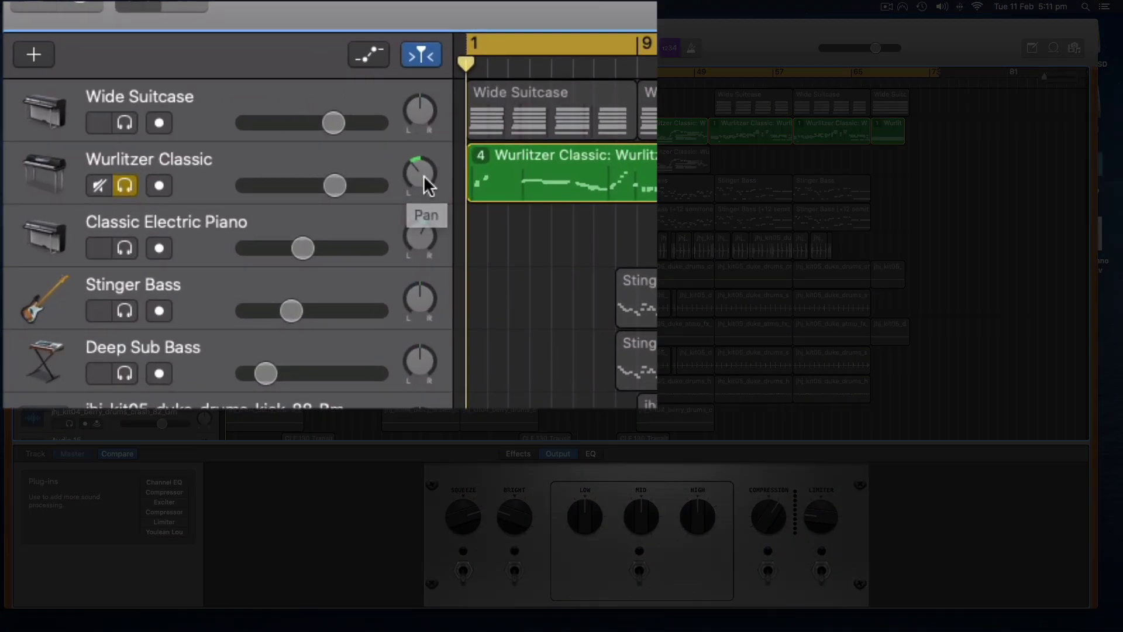
# Centre the pan of the Wurlitzer Classic track and adjust its volume fader
pyautogui.click(206, 137)
pyautogui.moveTo(420, 173); pyautogui.dragTo(429, 155)
pyautogui.moveTo(332, 185); pyautogui.dragTo(353, 183)
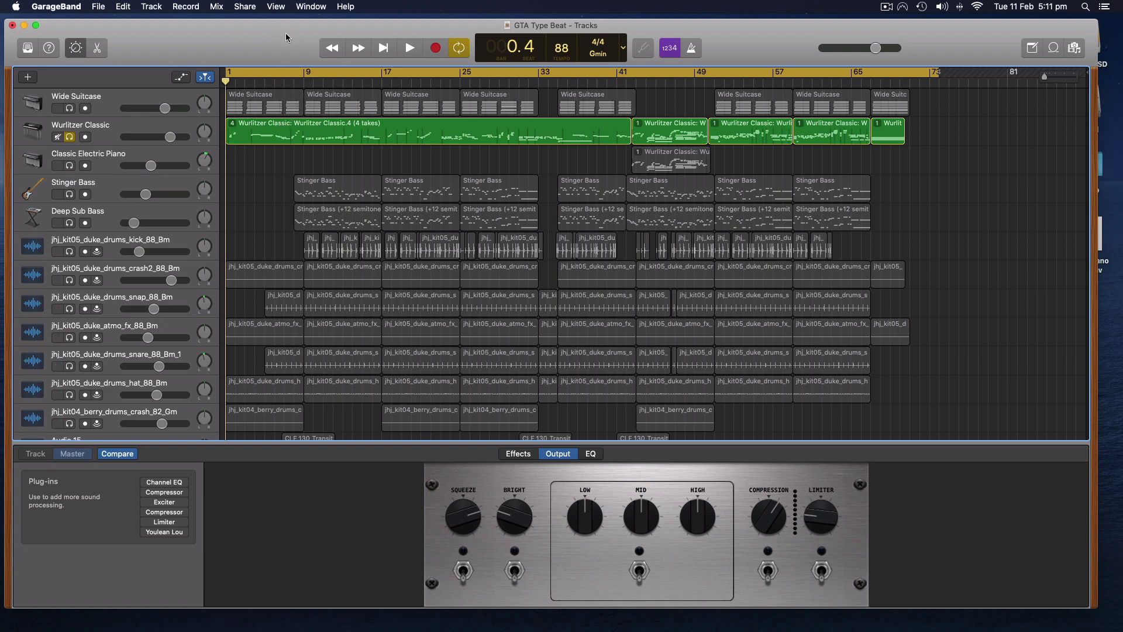
# Move the project window aside to uncover the exported Electric Piano Track.wav on the desktop
pyautogui.moveTo(286, 33); pyautogui.dragTo(179, 37)
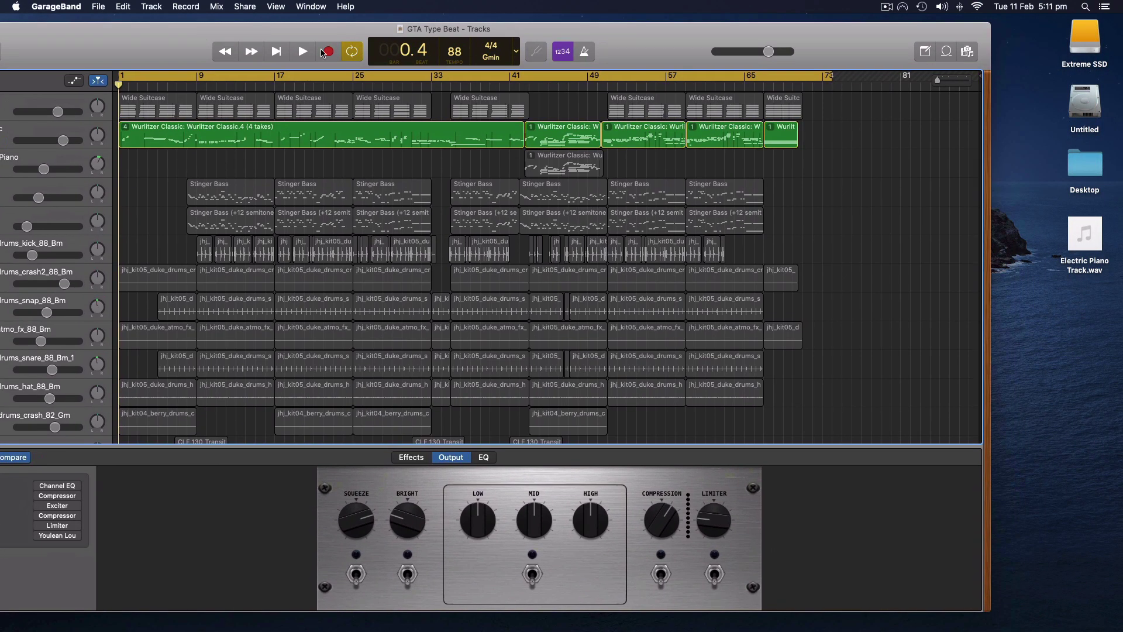
pyautogui.click(1085, 234)
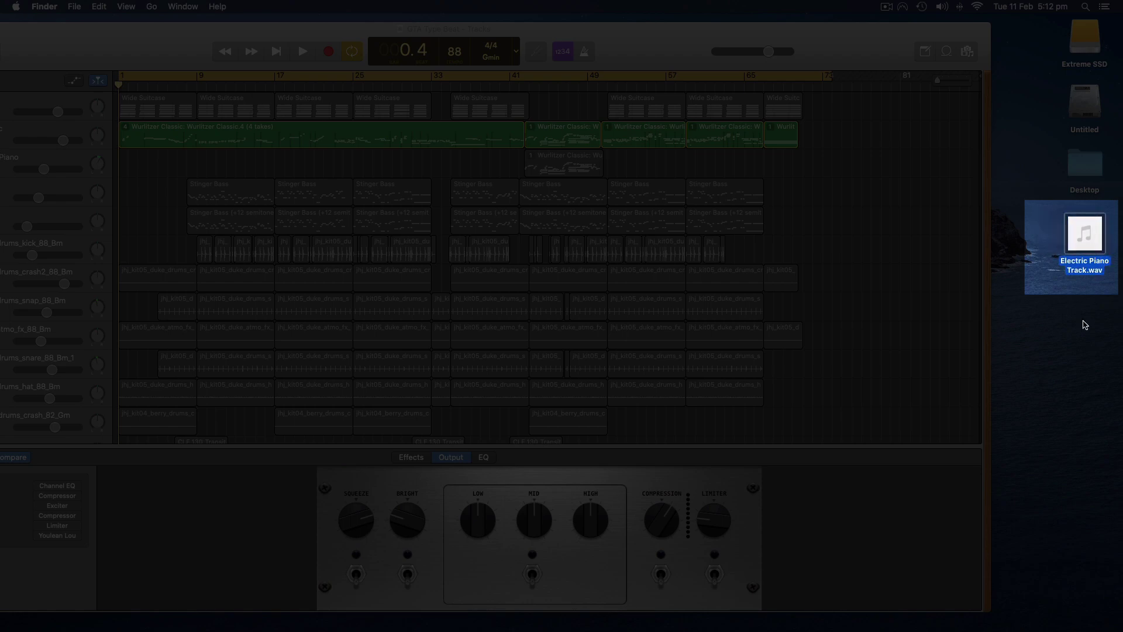
pyautogui.moveTo(827, 62); pyautogui.dragTo(877, 46)
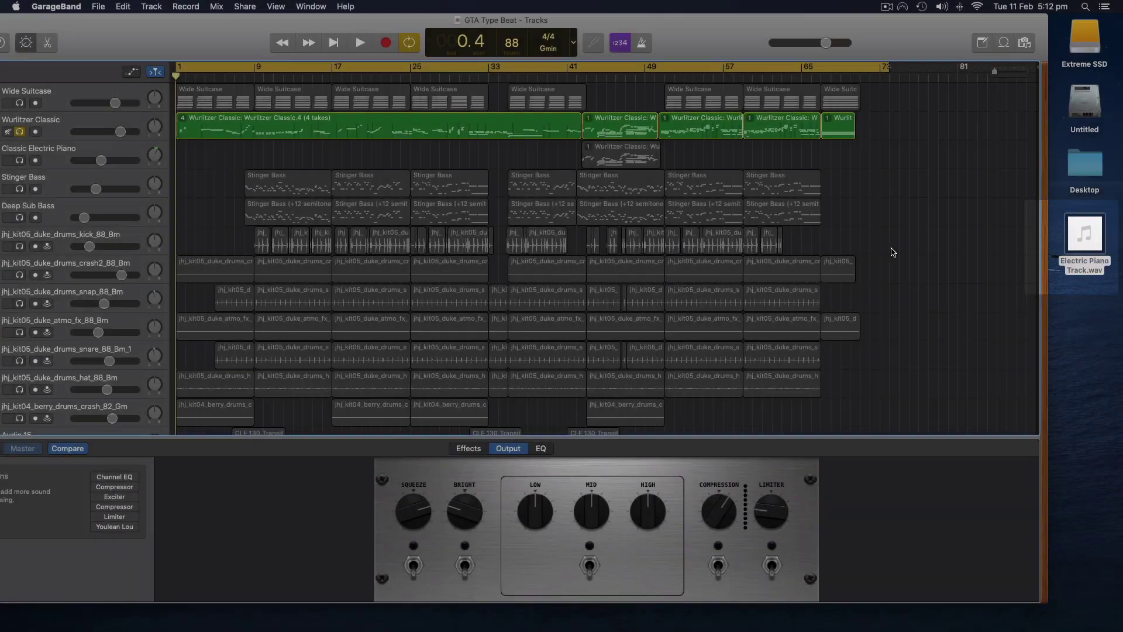
# Import Electric Piano Track.wav from the desktop onto a new track below all existing tracks, starting at bar 1
pyautogui.scroll(-5, 890, 250)
pyautogui.scroll(-3, 887, 253)
pyautogui.scroll(15, 887, 258)
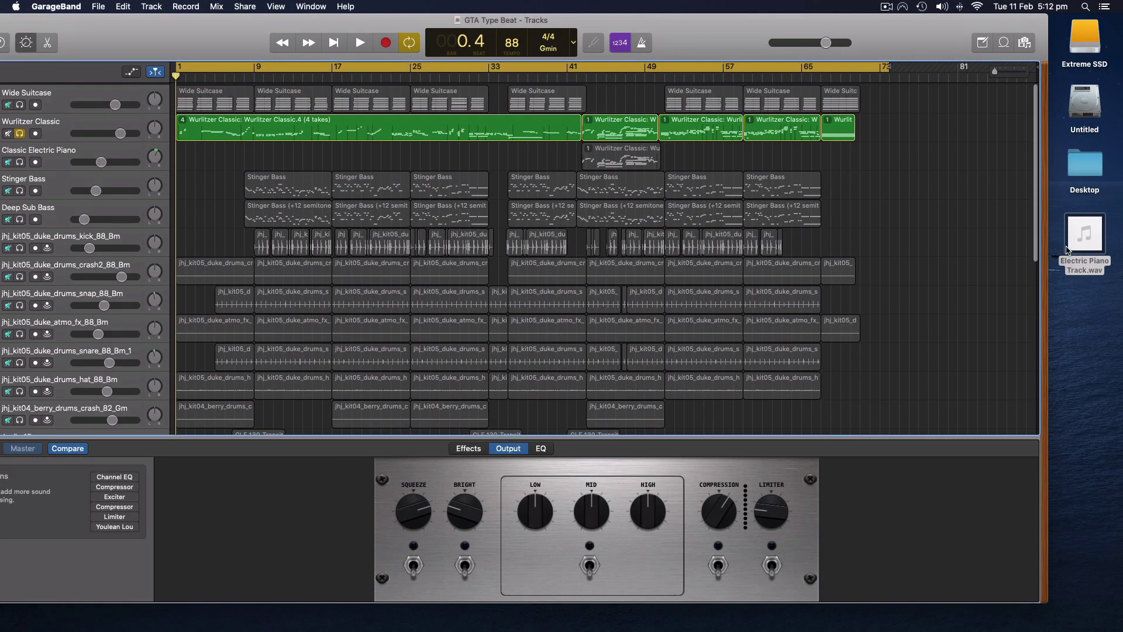
pyautogui.scroll(-10, 940, 238)
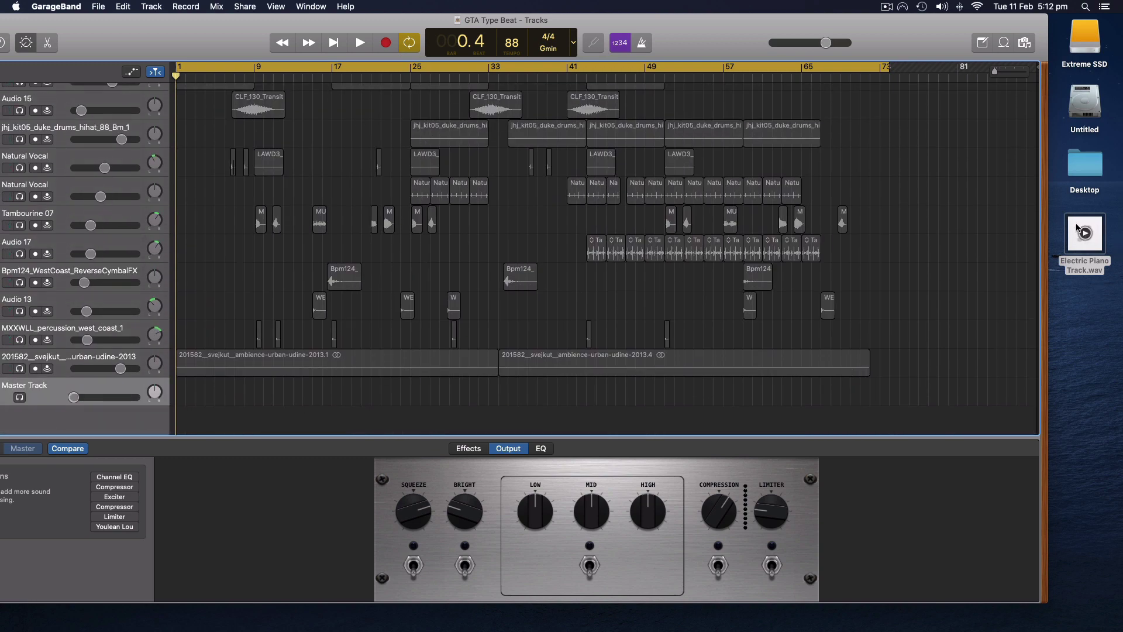
pyautogui.moveTo(1077, 228); pyautogui.dragTo(169, 426)
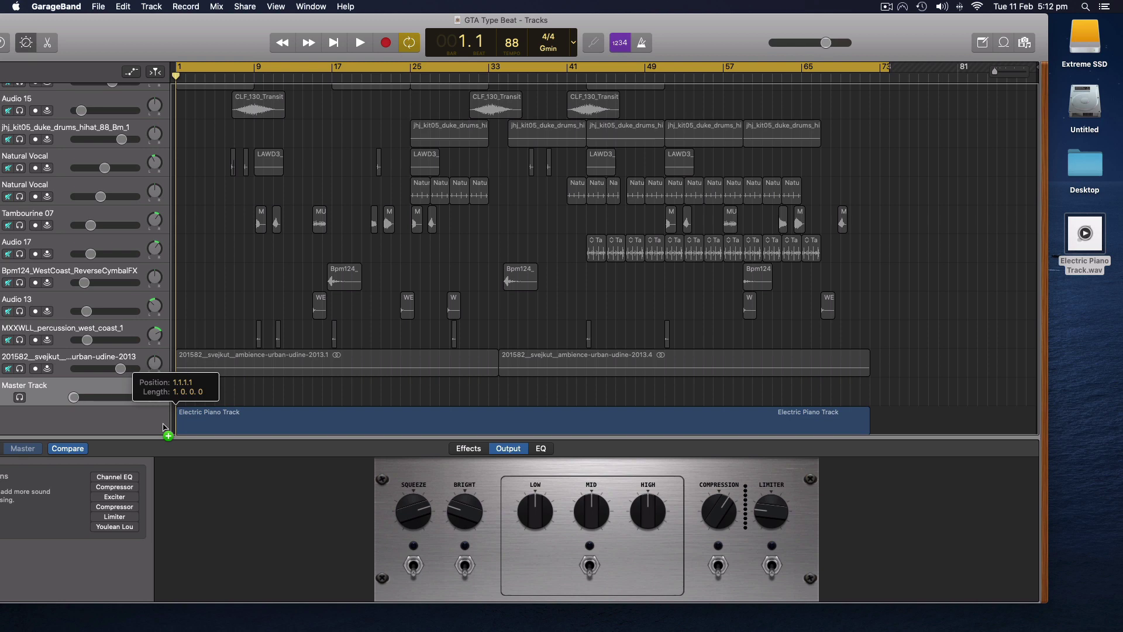
pyautogui.moveTo(165, 428); pyautogui.dragTo(164, 427)
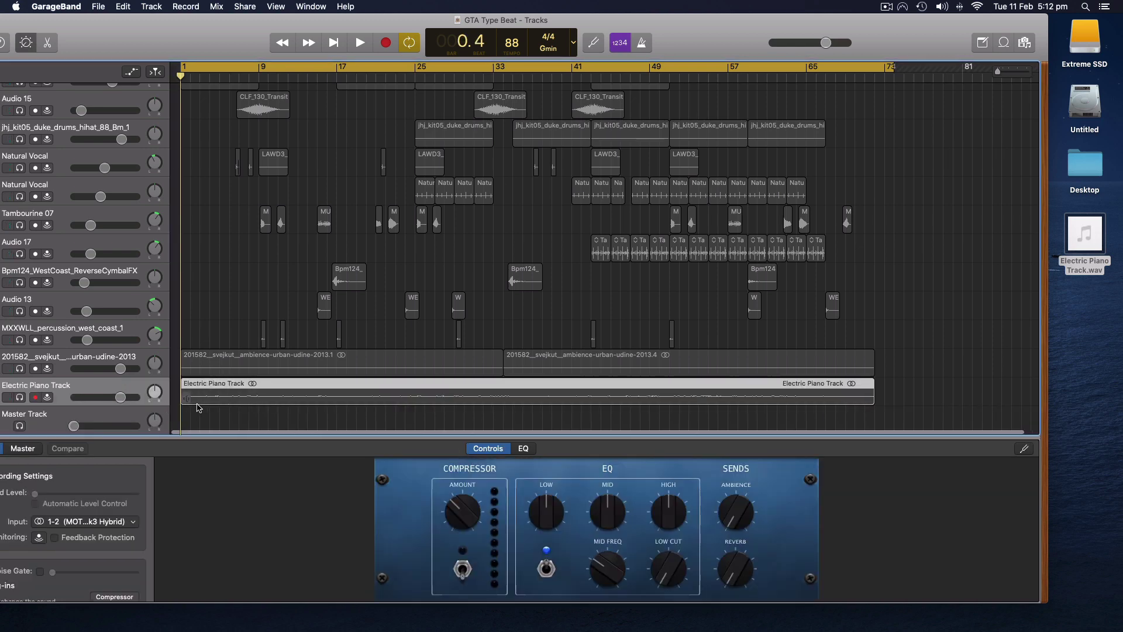
# Undo the import of the Electric Piano Track audio file
pyautogui.rightClick(96, 389)
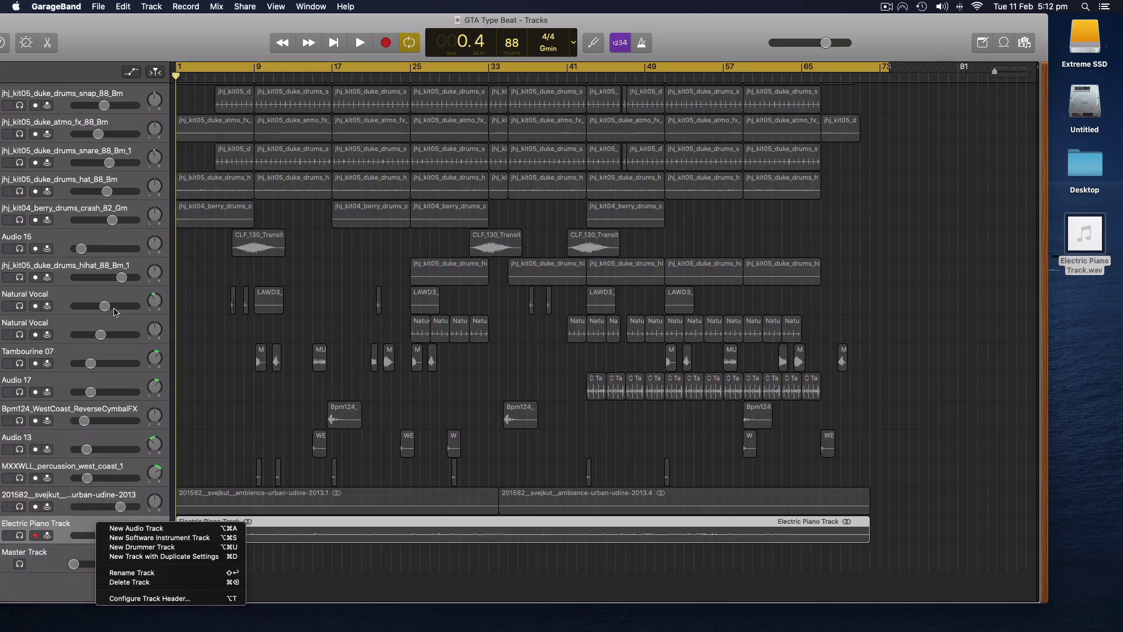
pyautogui.click(140, 18)
pyautogui.click(125, 7)
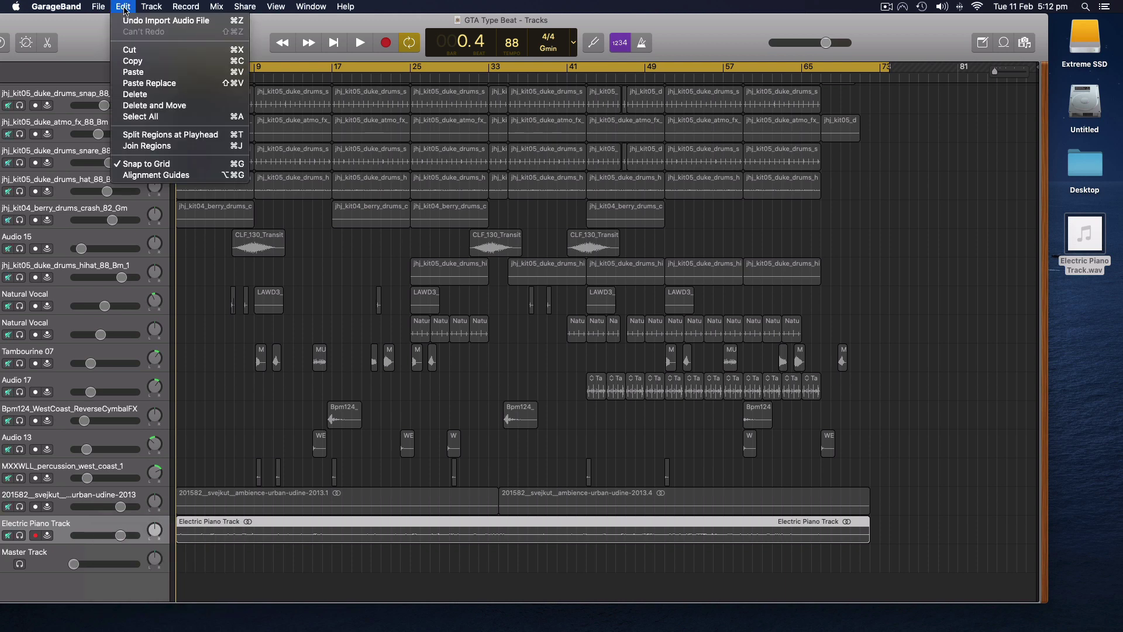
pyautogui.click(149, 22)
pyautogui.scroll(2, 391, 293)
pyautogui.scroll(5, 392, 293)
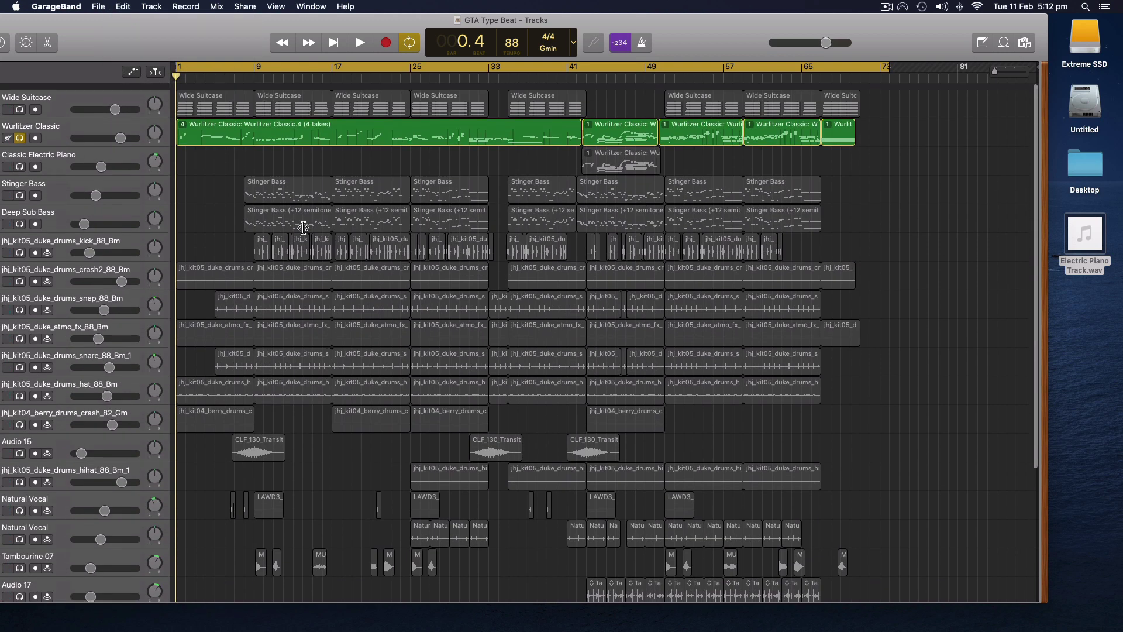
# Turn off solo on the Wurlitzer Classic track and create a microphone/line audio track with Input 1 directly below it
pyautogui.doubleClick(110, 41)
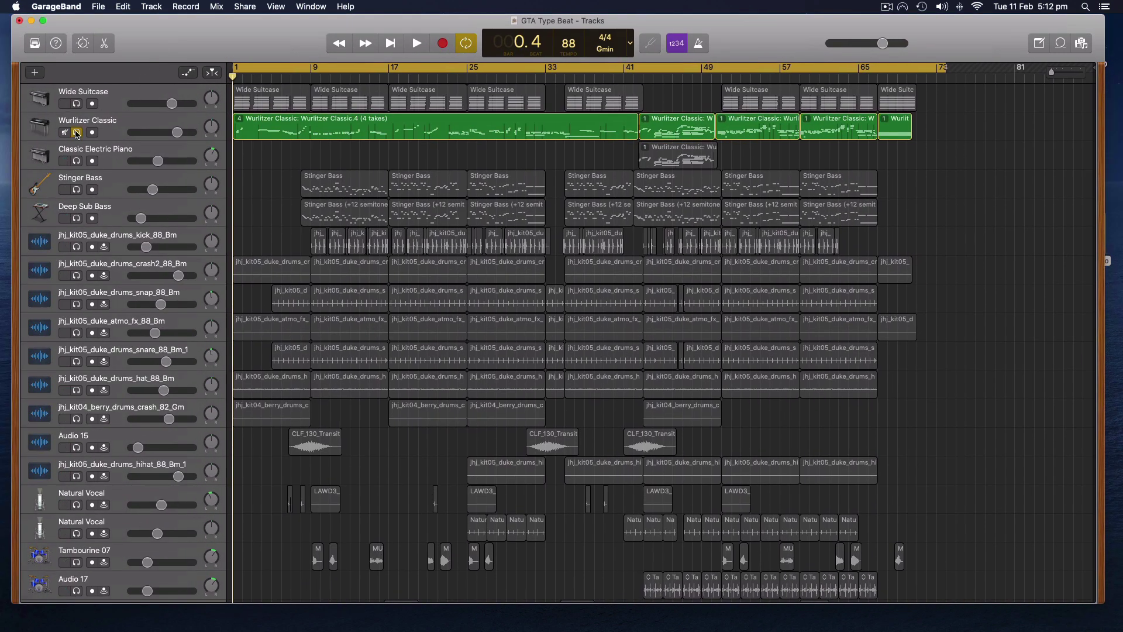
pyautogui.click(155, 124)
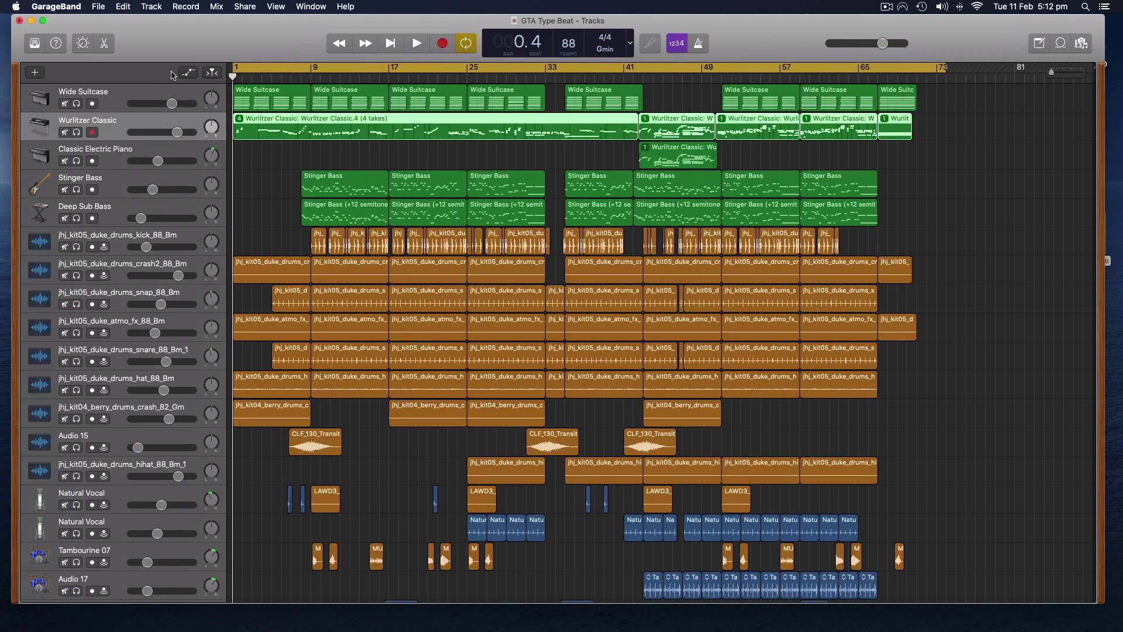
pyautogui.click(34, 74)
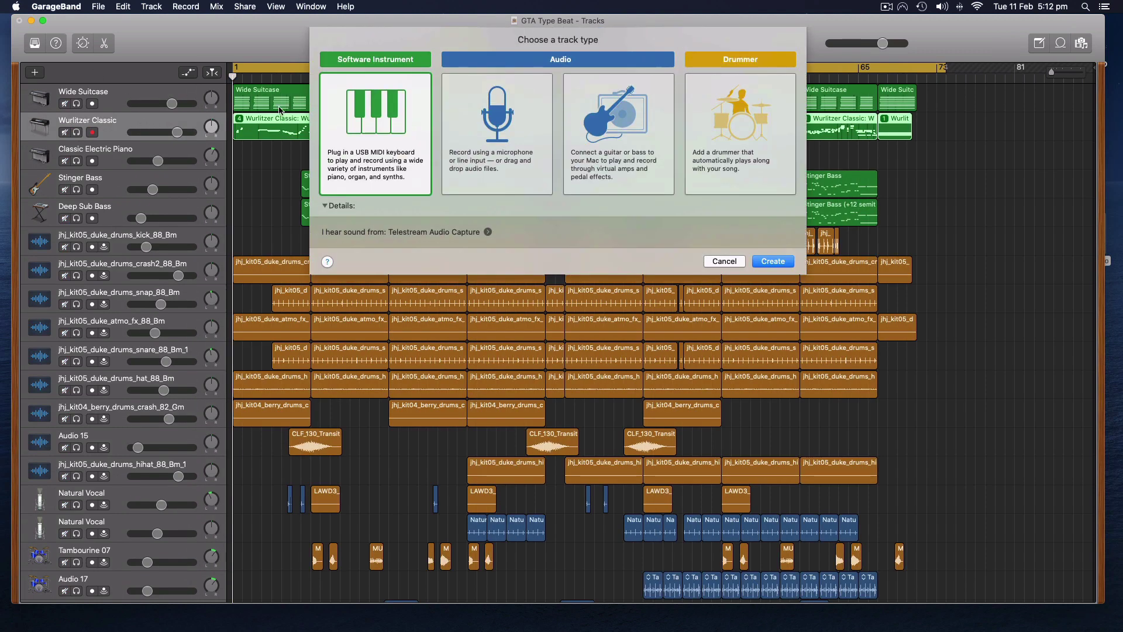
pyautogui.click(505, 122)
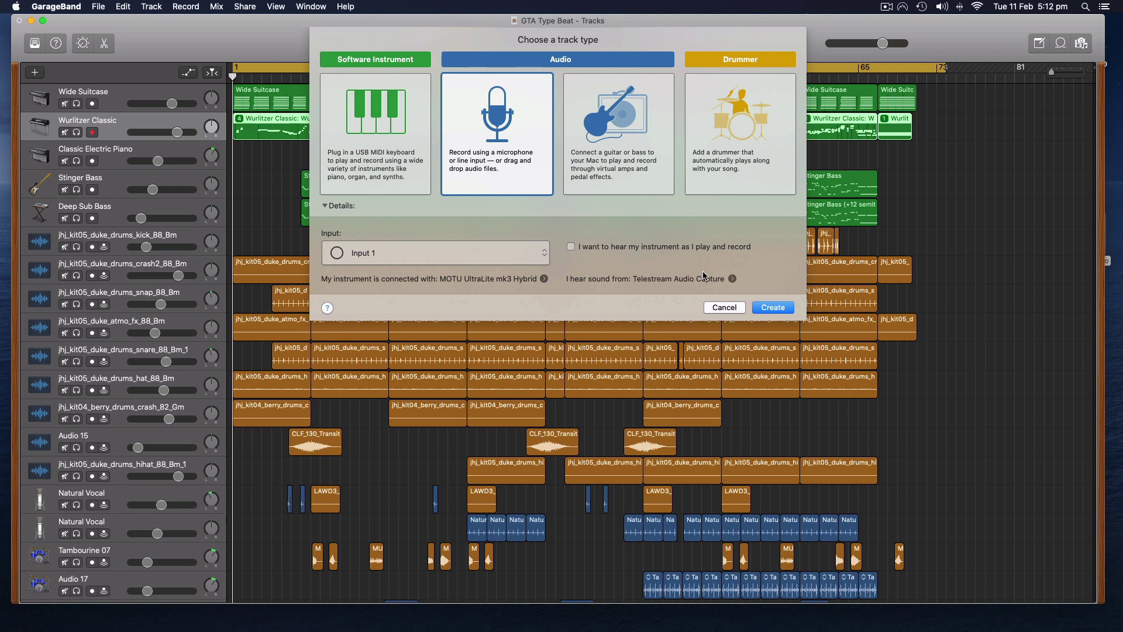
pyautogui.click(774, 308)
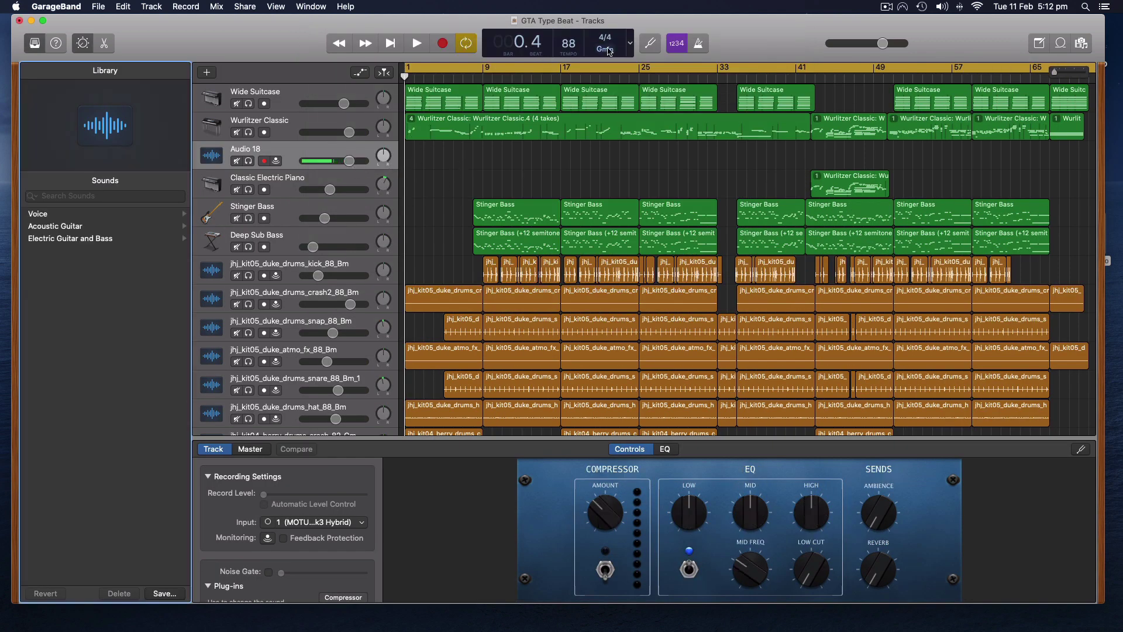
# Place Electric Piano Track.wav from the desktop on the new audio track at bar 1
pyautogui.moveTo(719, 43); pyautogui.dragTo(655, 42)
pyautogui.moveTo(1085, 234); pyautogui.dragTo(339, 154)
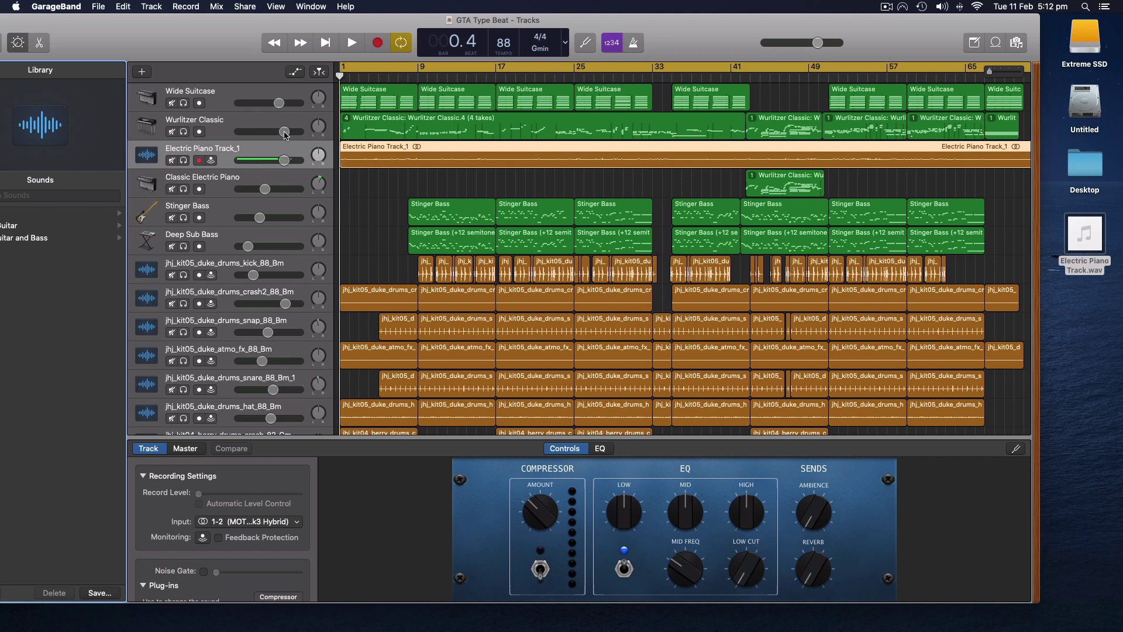
# Solo the Wurlitzer Classic track, play its opening bar to hear the original, then stop and unsolo it
pyautogui.click(183, 132)
pyautogui.press('space')
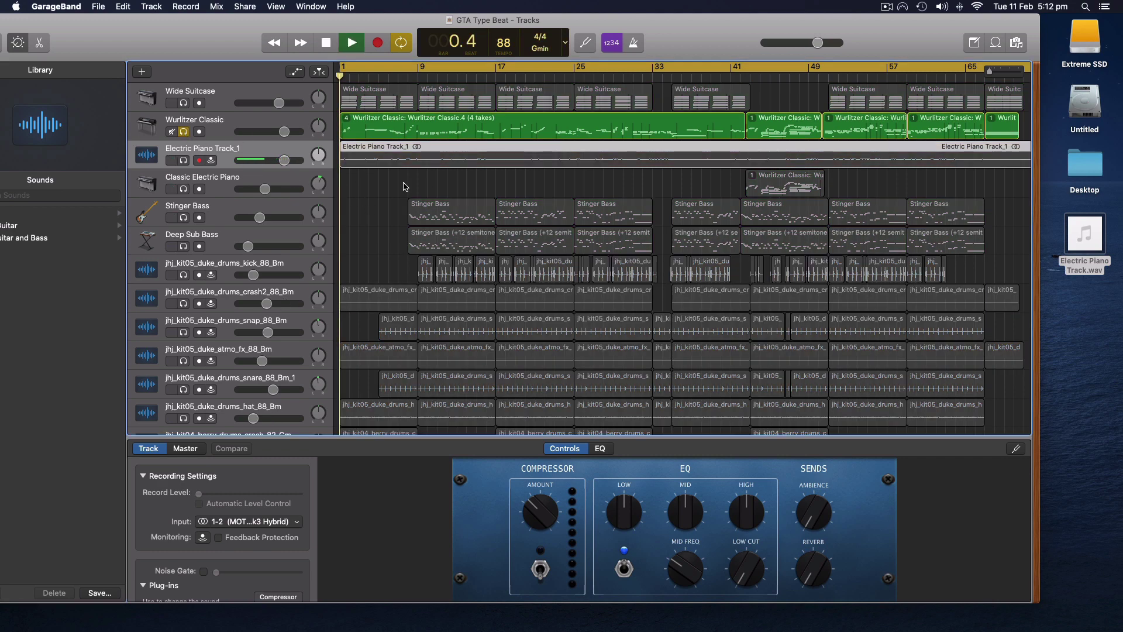
pyautogui.click(199, 160)
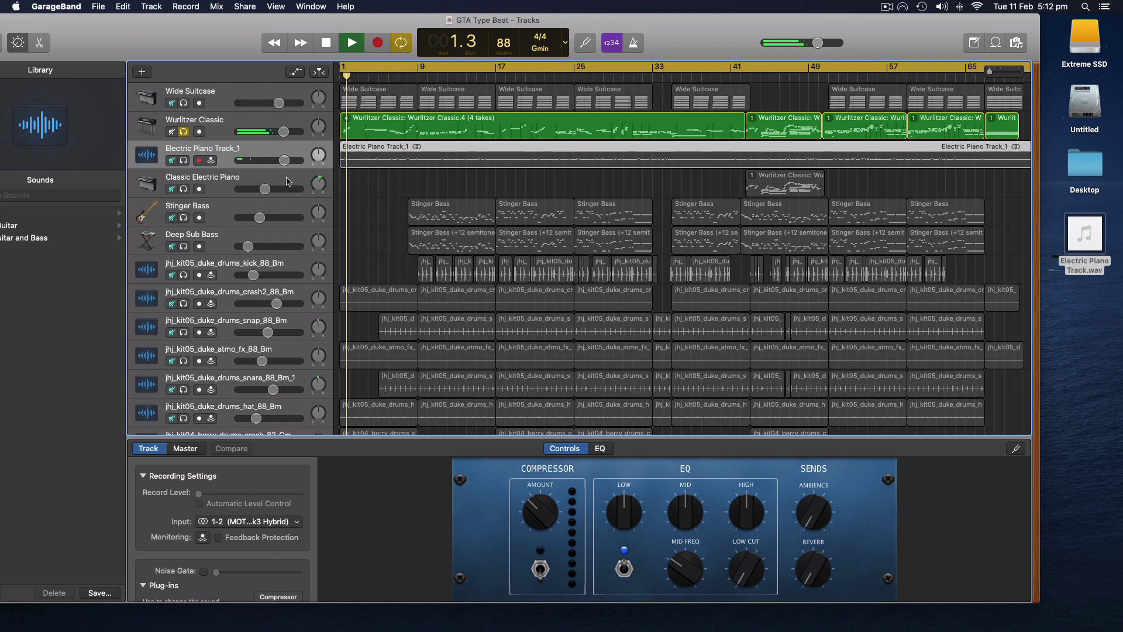
pyautogui.press('space')
pyautogui.click(184, 132)
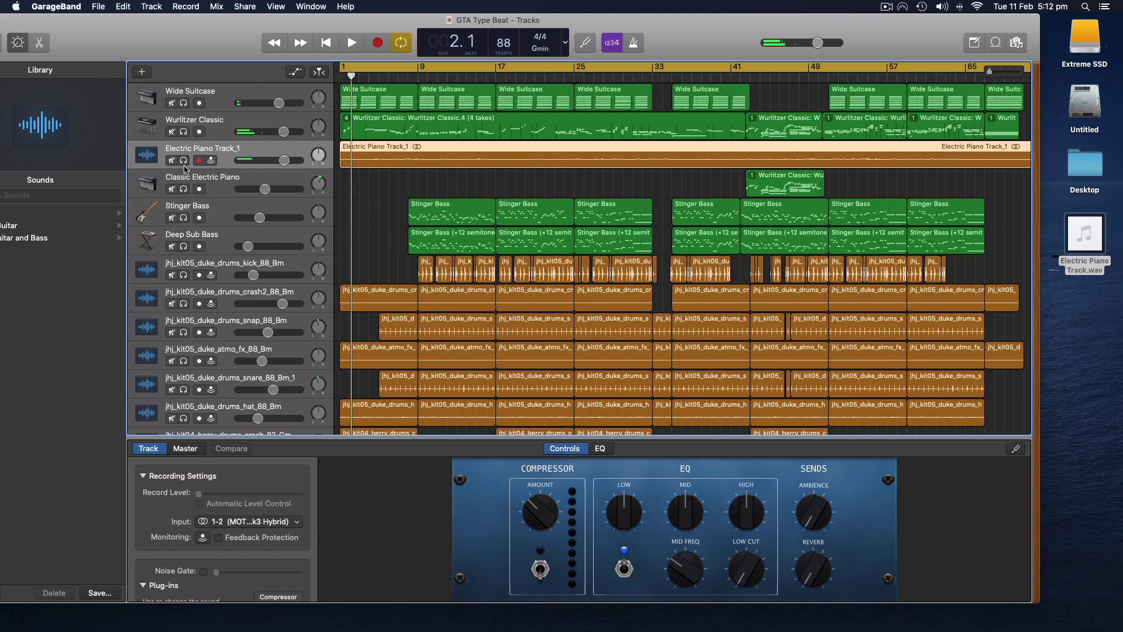
# Solo the Electric Piano Track_1 audio track and play it from bar 1 to compare with the original, then stop
pyautogui.click(184, 160)
pyautogui.moveTo(350, 78); pyautogui.dragTo(341, 77)
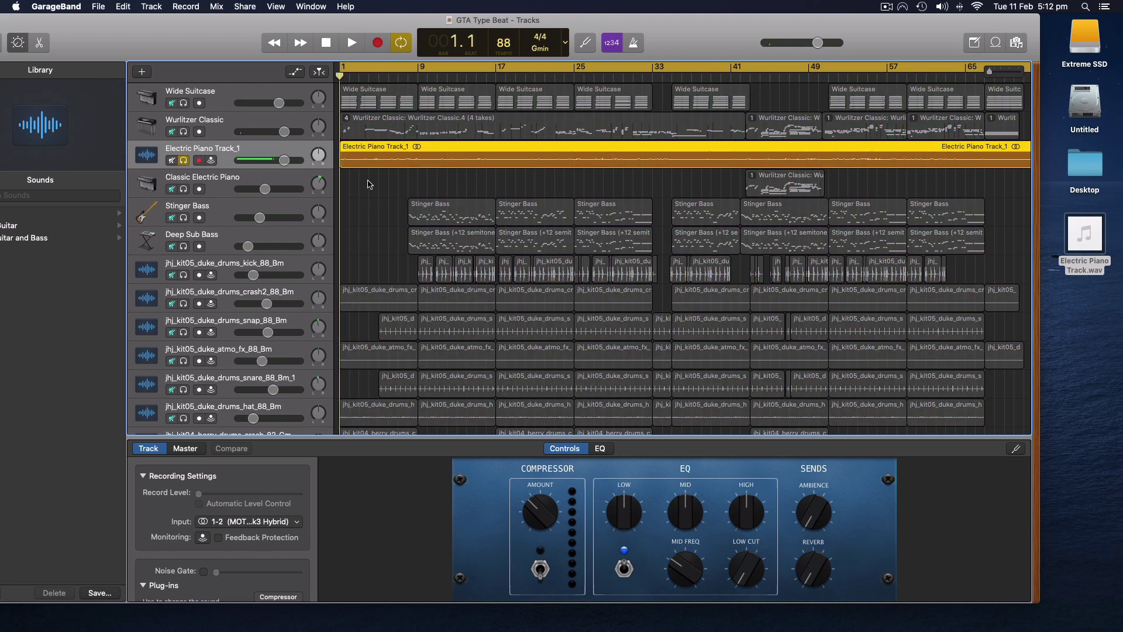
pyautogui.press('space')
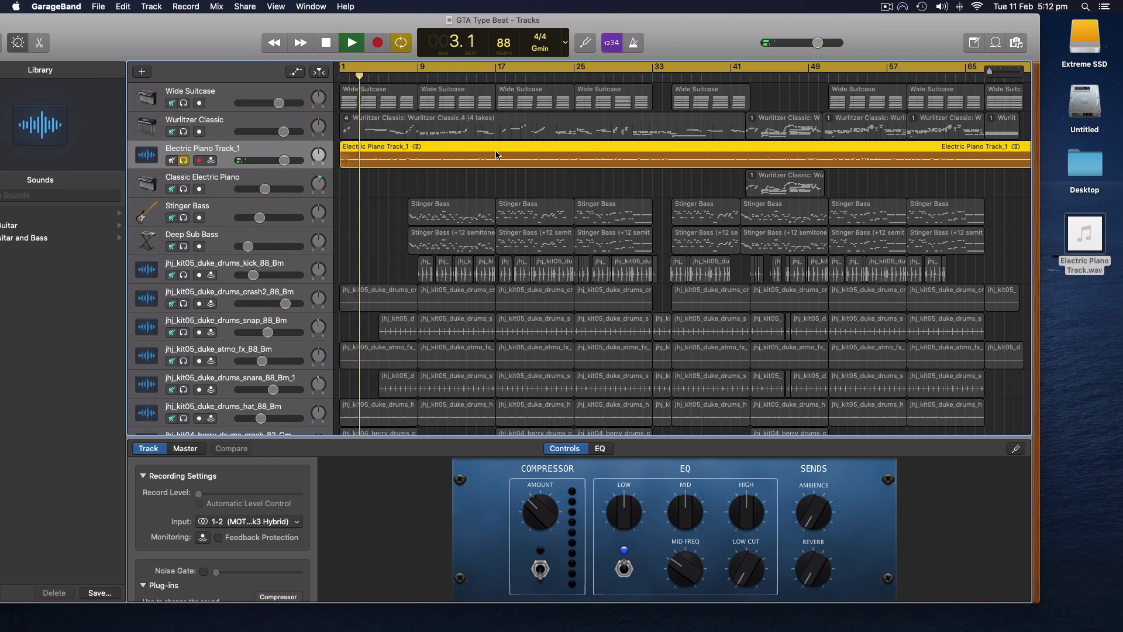
pyautogui.press('space')
# Select the Wurlitzer Classic track, view its track options without applying any, and return the playhead to bar 1
pyautogui.click(245, 126)
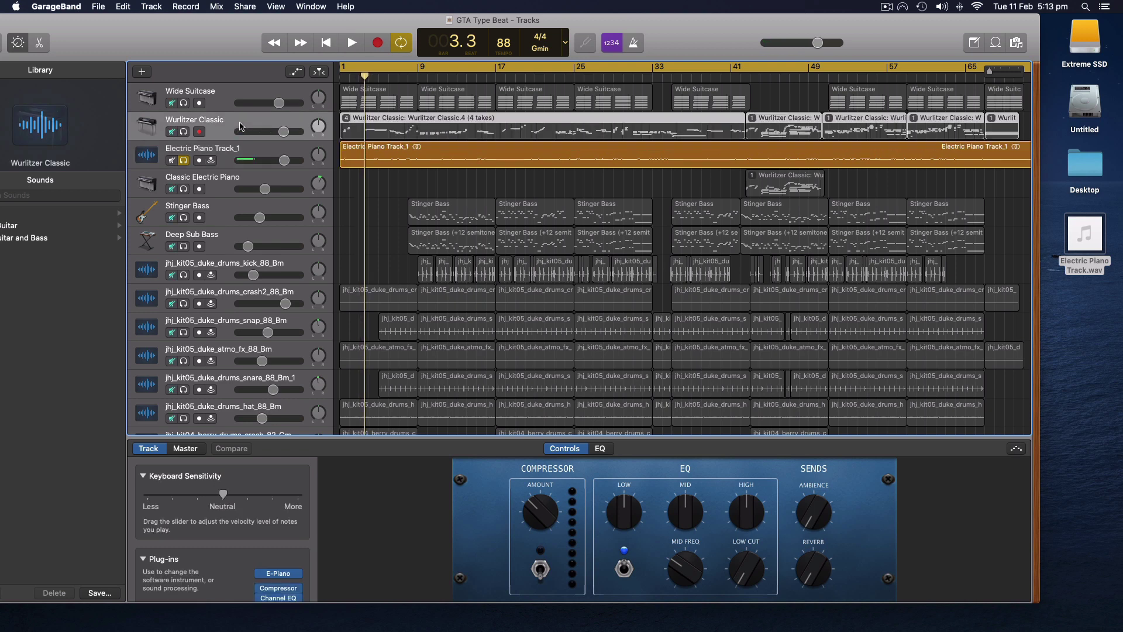
pyautogui.rightClick(245, 121)
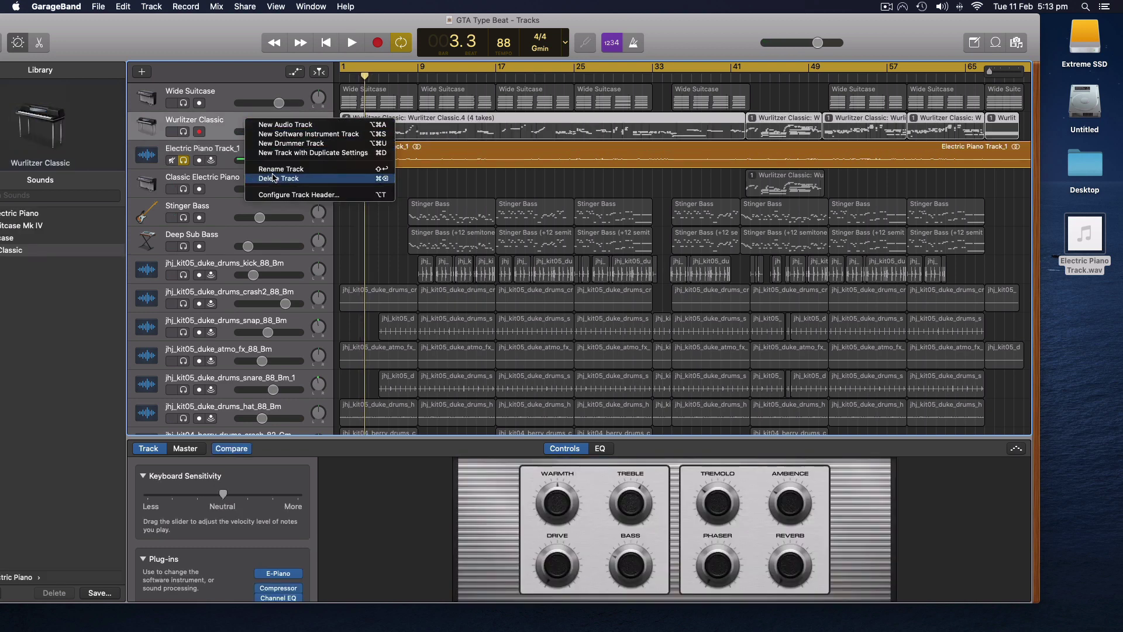
pyautogui.click(336, 138)
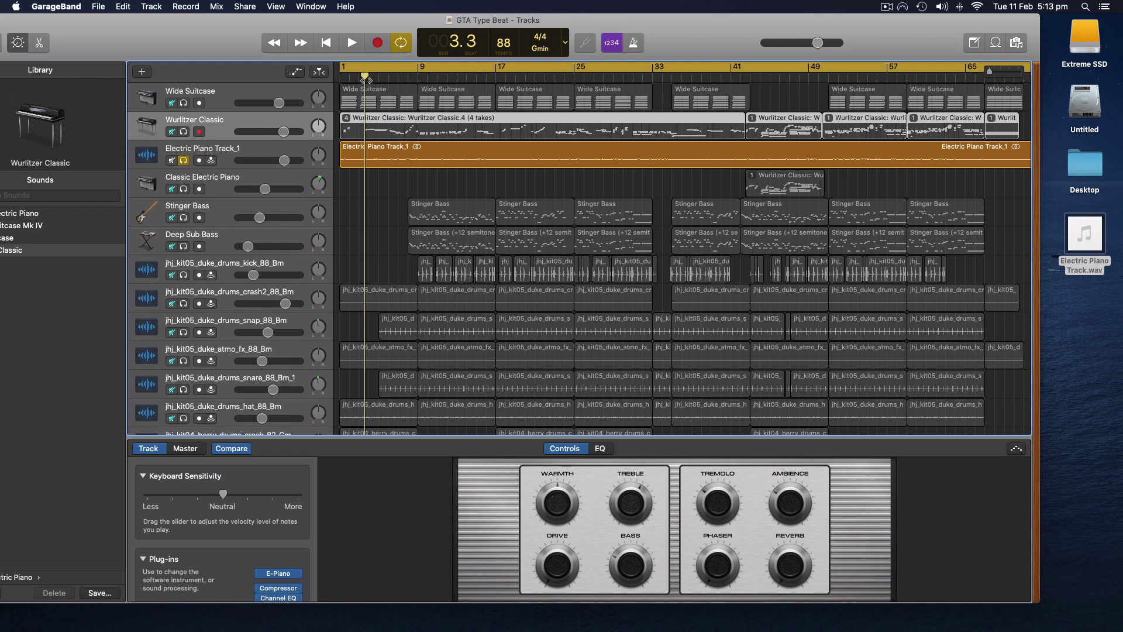
pyautogui.press('Return')
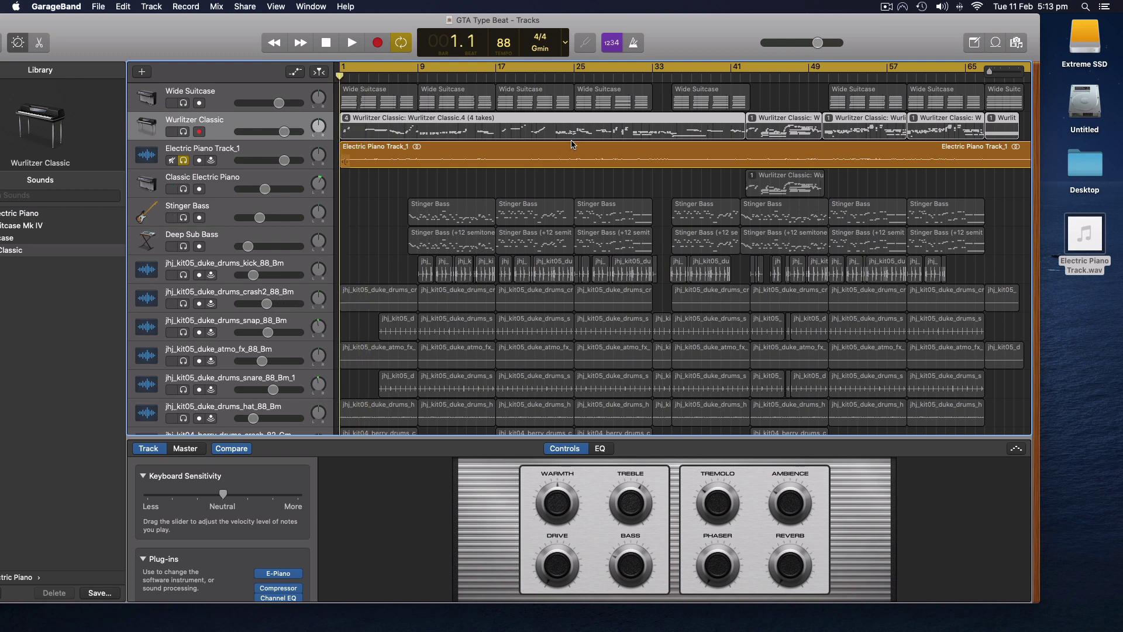